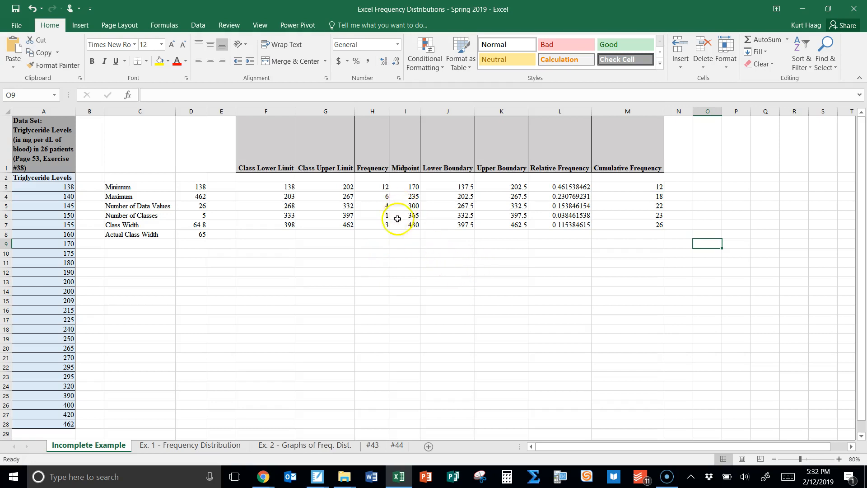
Insert a 2-D clustered column chart from the frequency values in H3:H7
{"action": "left_click_drag", "start_coordinate": [376, 187], "coordinate": [375, 224]}
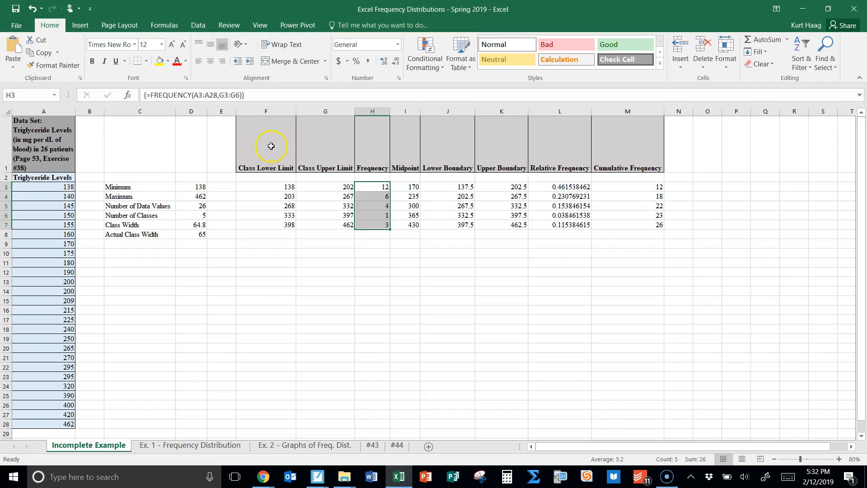
{"action": "left_click", "coordinate": [76, 27]}
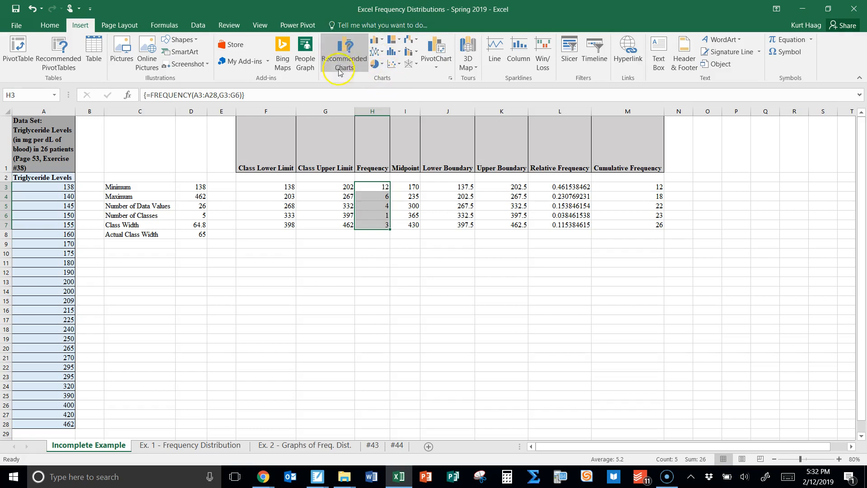
{"action": "left_click", "coordinate": [379, 39]}
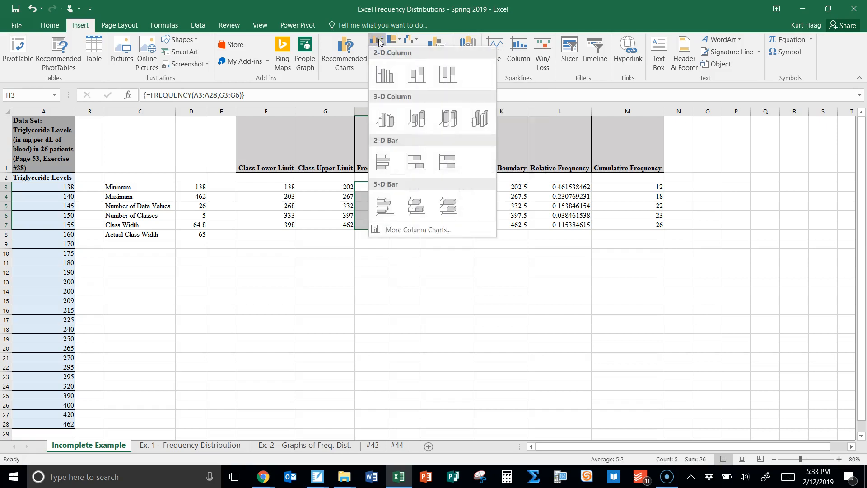
{"action": "left_click", "coordinate": [384, 76]}
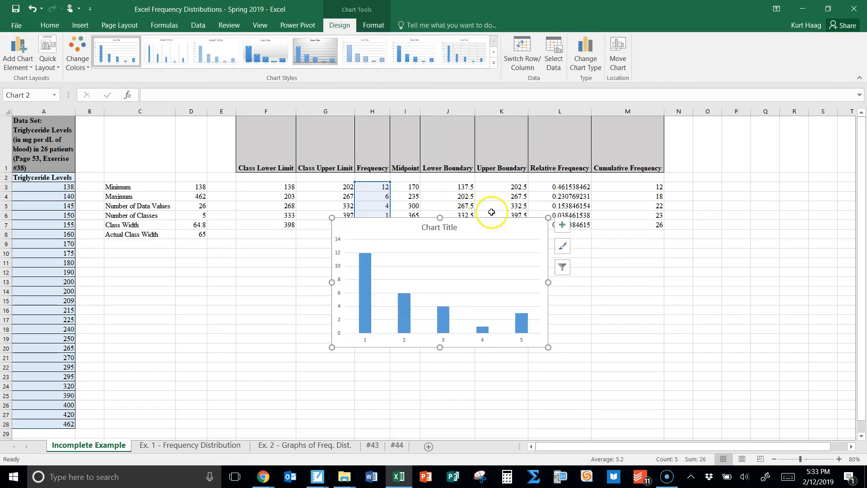
Move and enlarge the chart below the frequency table and apply the quick layout with touching columns and axis titles
{"action": "left_click_drag", "start_coordinate": [494, 232], "coordinate": [467, 252]}
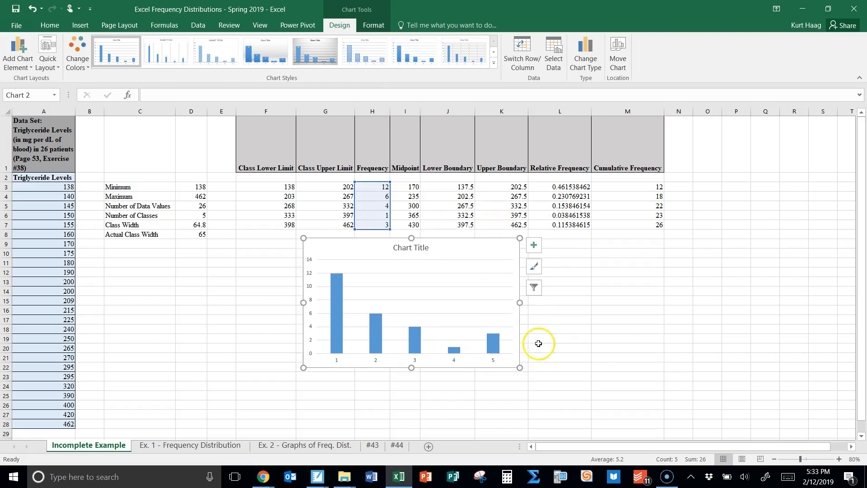
{"action": "left_click_drag", "start_coordinate": [519, 367], "coordinate": [612, 418]}
{"action": "left_click_drag", "start_coordinate": [508, 244], "coordinate": [492, 246]}
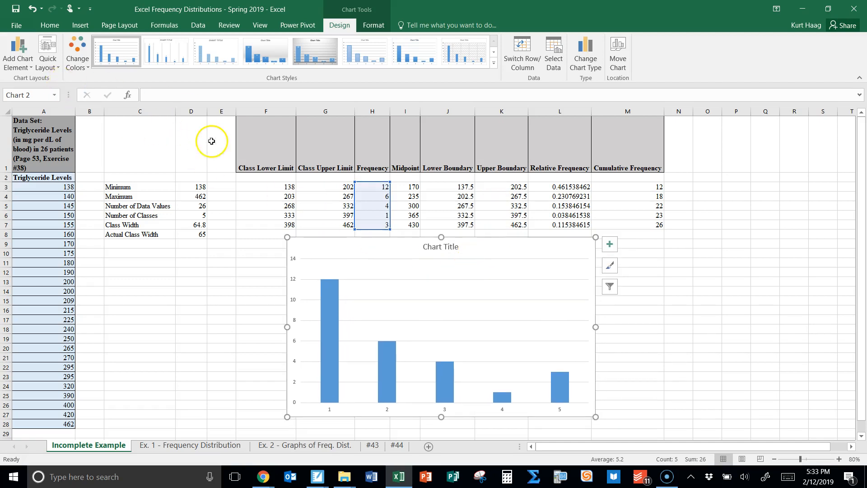
{"action": "left_click", "coordinate": [46, 67]}
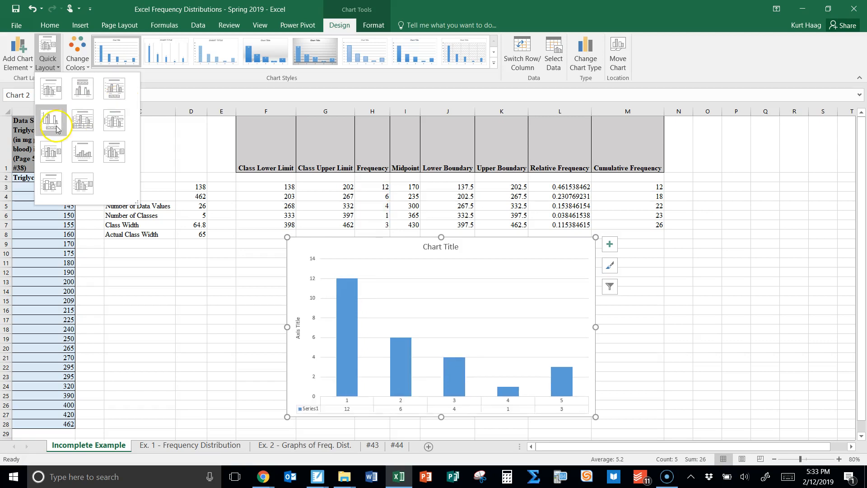
{"action": "left_click", "coordinate": [84, 161]}
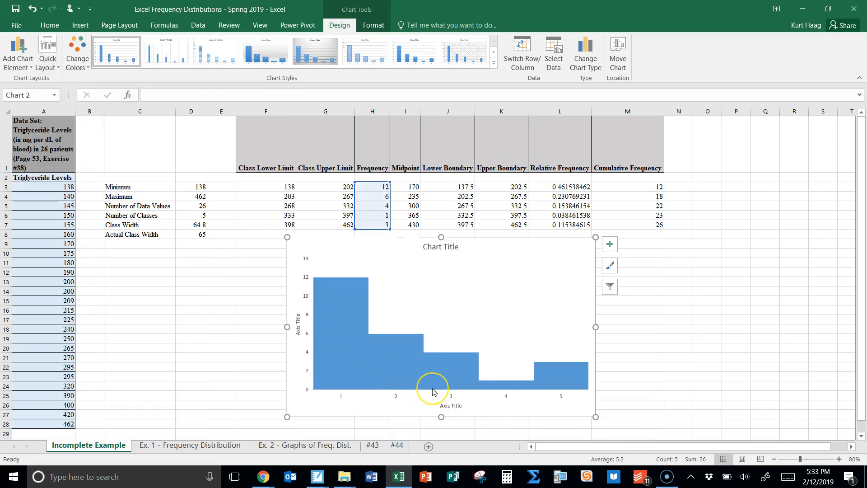
Fill the histogram bars with the standard light green and give them a black 3 pt outline
{"action": "left_click", "coordinate": [398, 358]}
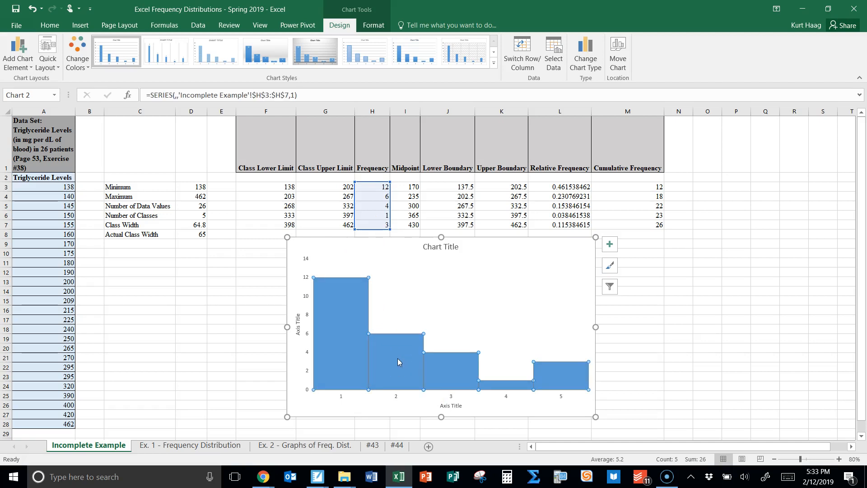
{"action": "right_click", "coordinate": [397, 359]}
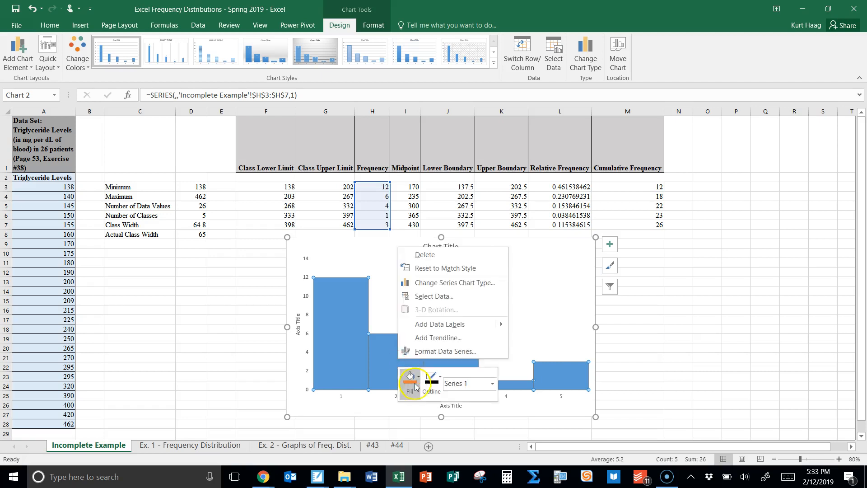
{"action": "left_click", "coordinate": [408, 374]}
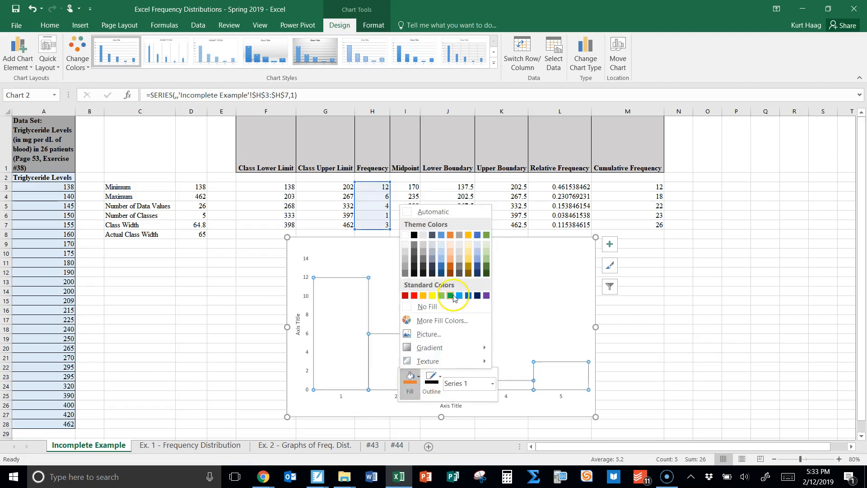
{"action": "left_click", "coordinate": [444, 297]}
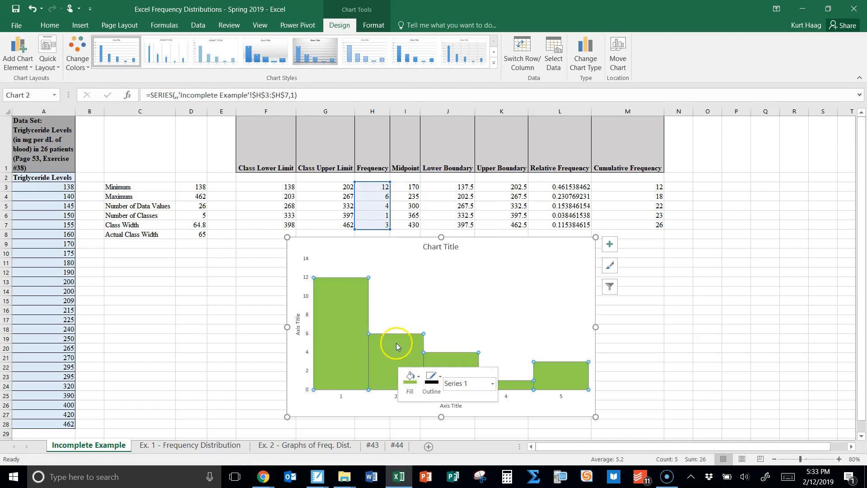
{"action": "left_click", "coordinate": [432, 392]}
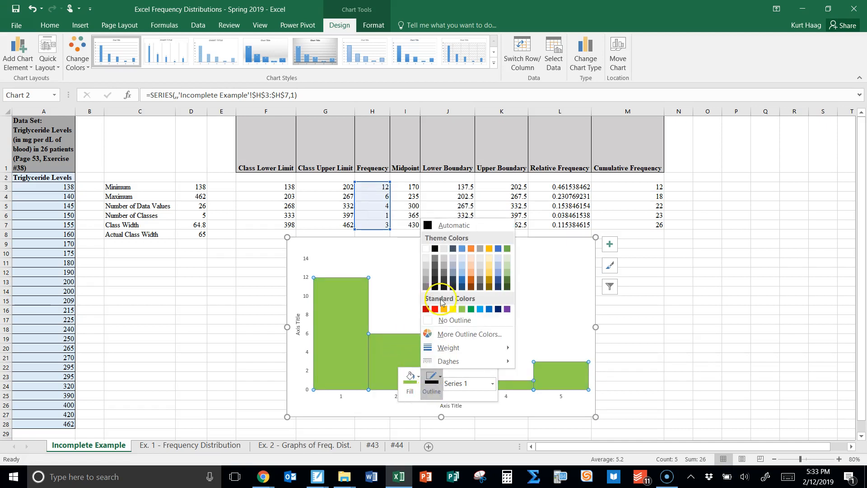
{"action": "left_click", "coordinate": [434, 249]}
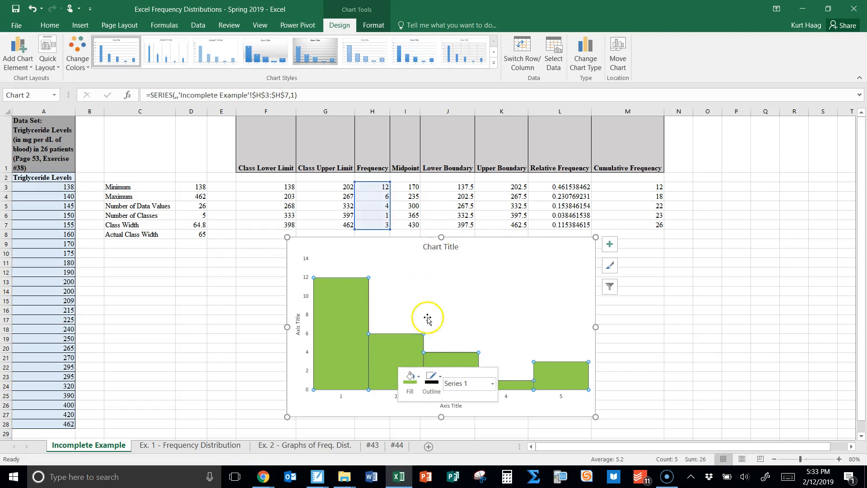
{"action": "left_click", "coordinate": [431, 382]}
{"action": "mouse_move", "coordinate": [471, 350]}
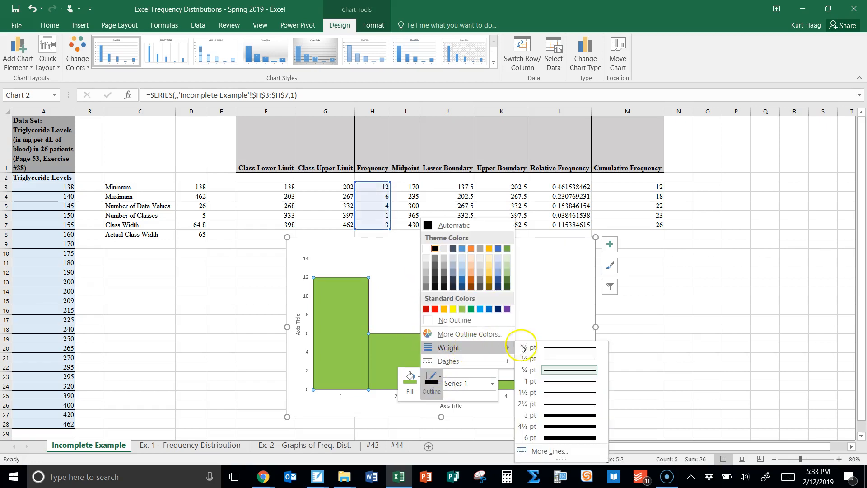
{"action": "left_click", "coordinate": [583, 415]}
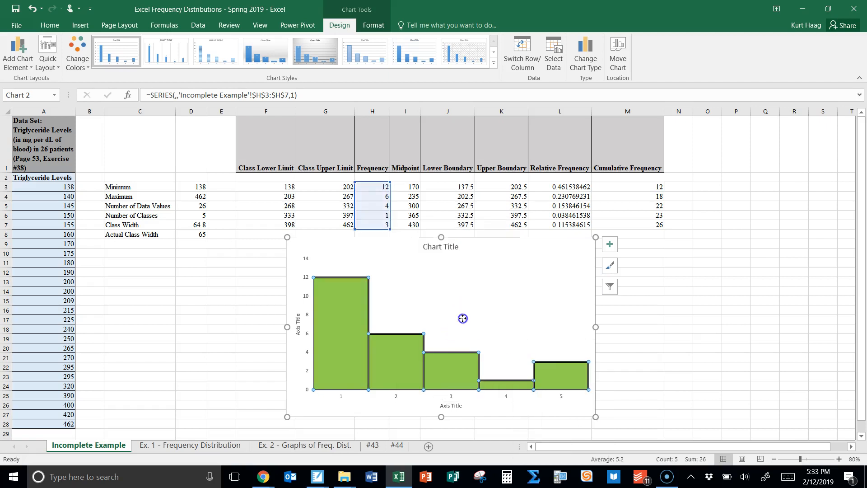
{"action": "left_click", "coordinate": [462, 318]}
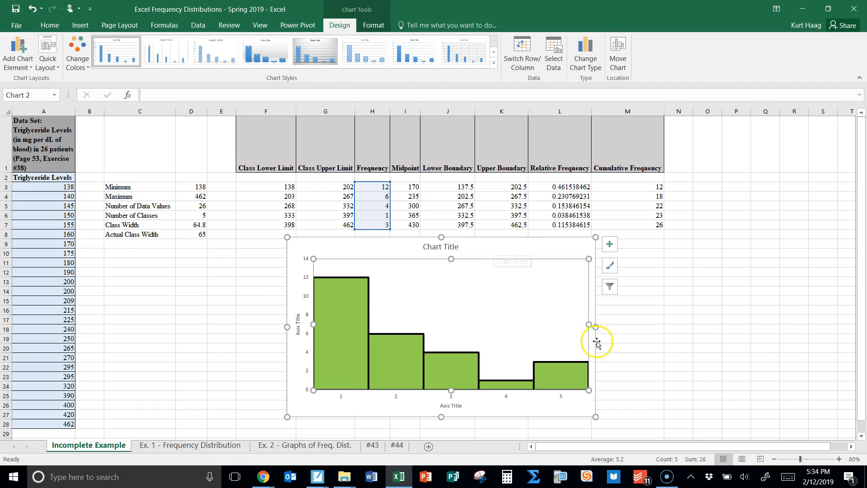
Change the chart's vertical axis title to "Frequency"
{"action": "left_click", "coordinate": [451, 406]}
{"action": "left_click", "coordinate": [298, 329]}
{"action": "left_click", "coordinate": [298, 325]}
{"action": "triple_click", "coordinate": [298, 326]}
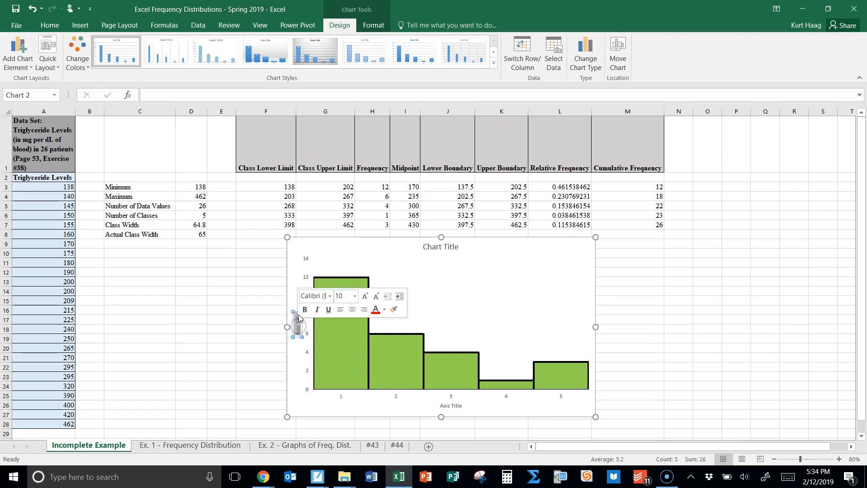
{"action": "type", "text": "Frequency"}
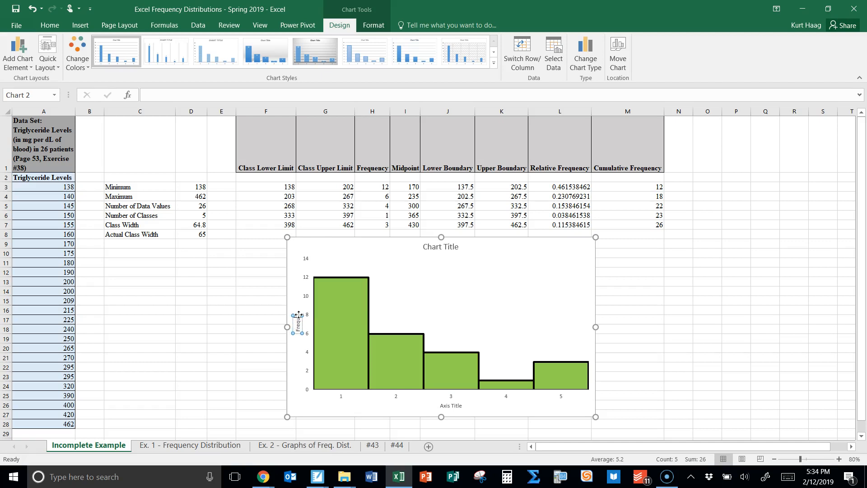
{"action": "left_click", "coordinate": [404, 300]}
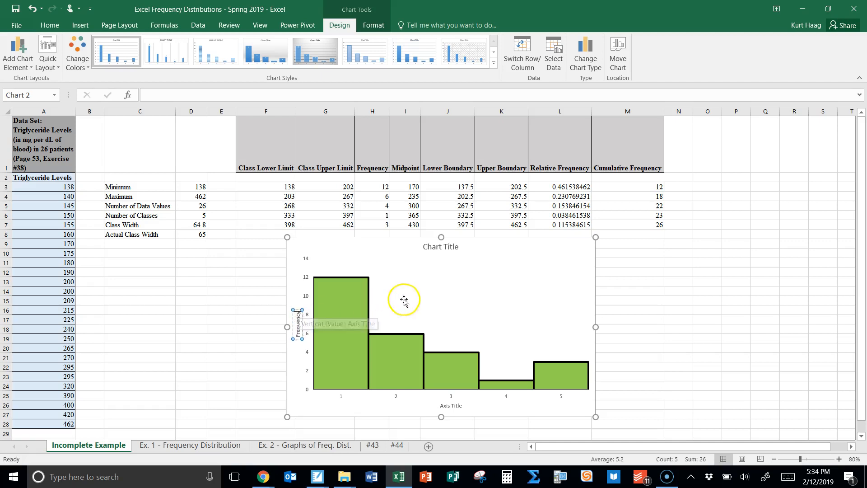
{"action": "left_click", "coordinate": [402, 248]}
{"action": "double_click", "coordinate": [447, 248]}
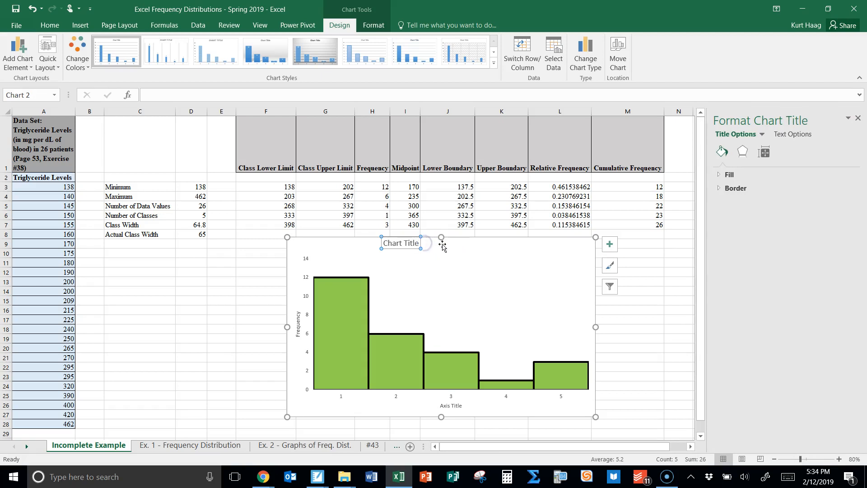
{"action": "left_click", "coordinate": [33, 9]}
Change the chart title to "Triglyceride Levels (mg per dL of blood) in 26 Patients"
{"action": "left_click", "coordinate": [457, 247]}
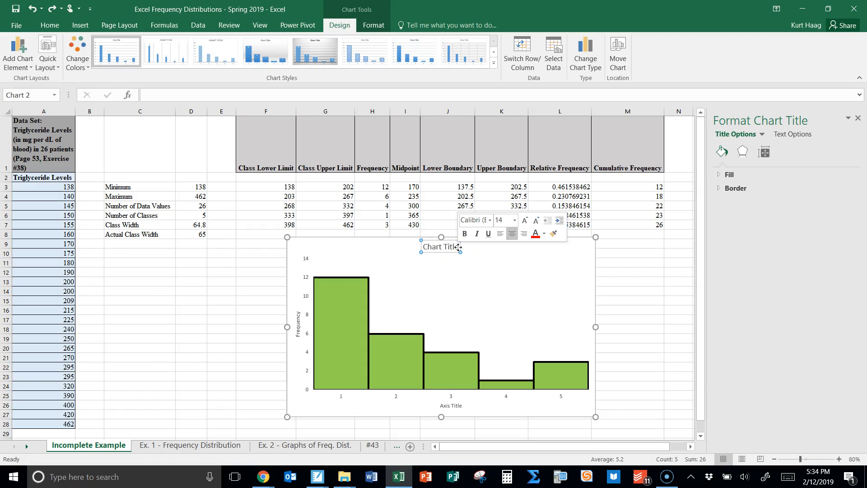
{"action": "left_click", "coordinate": [454, 247]}
{"action": "key", "text": "BackSpace"}
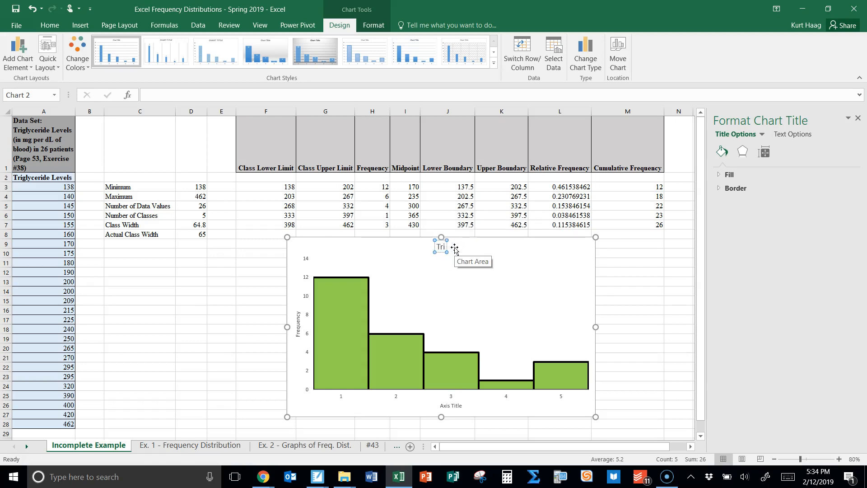
{"action": "type", "text": "Triglyceride"}
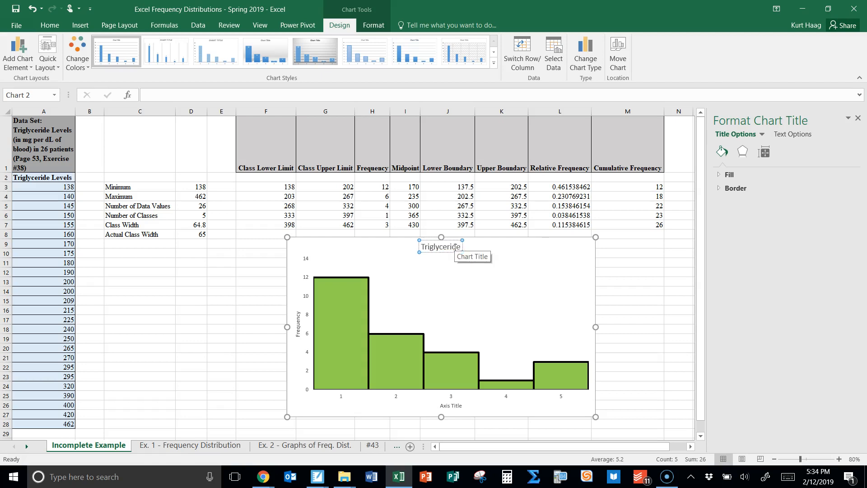
{"action": "type", "text": " Levels (mg"}
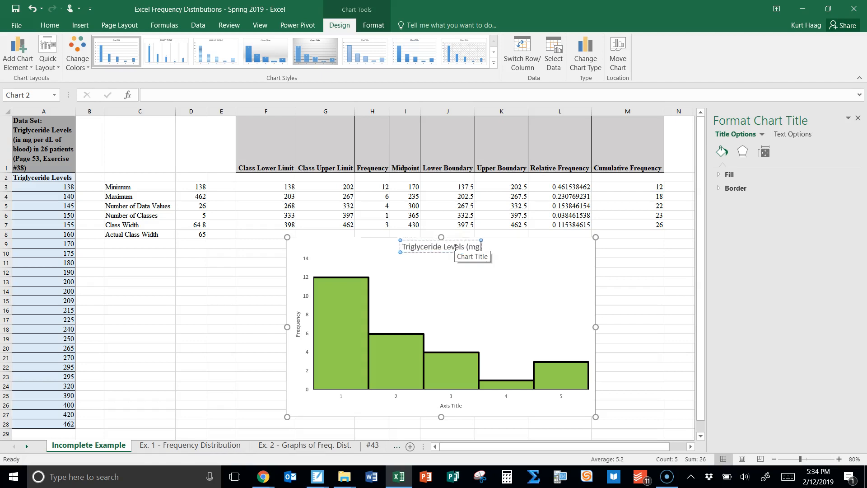
{"action": "type", "text": " per dL o"}
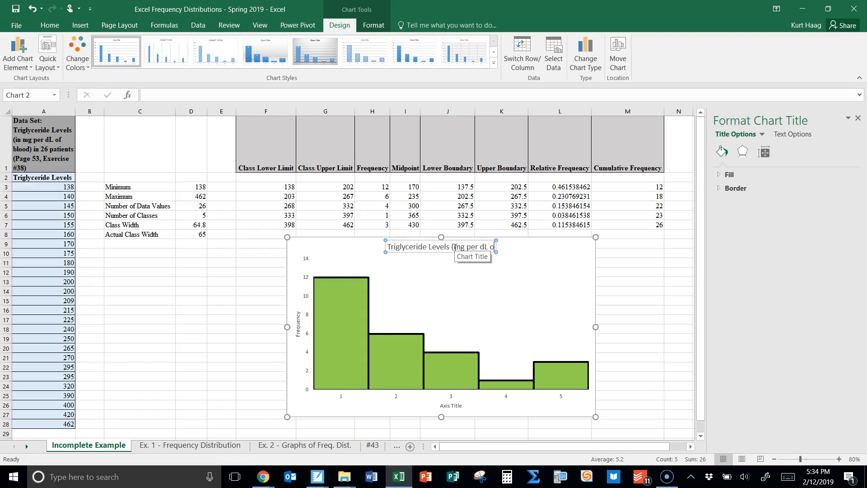
{"action": "type", "text": "f blood) in 26 Patients"}
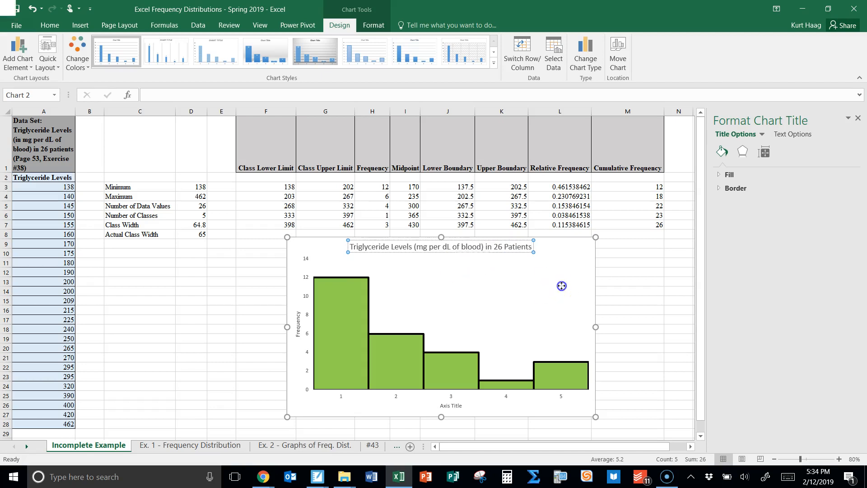
{"action": "left_click", "coordinate": [561, 287]}
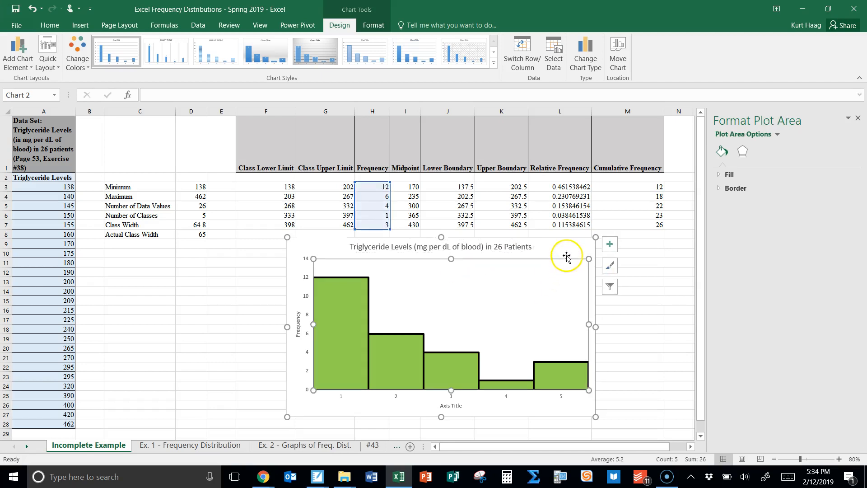
{"action": "left_click", "coordinate": [564, 251]}
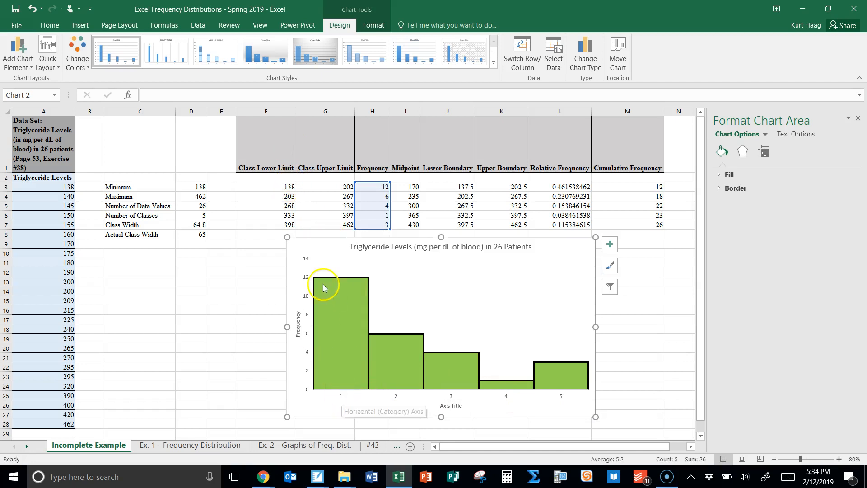
{"action": "left_click", "coordinate": [286, 187]}
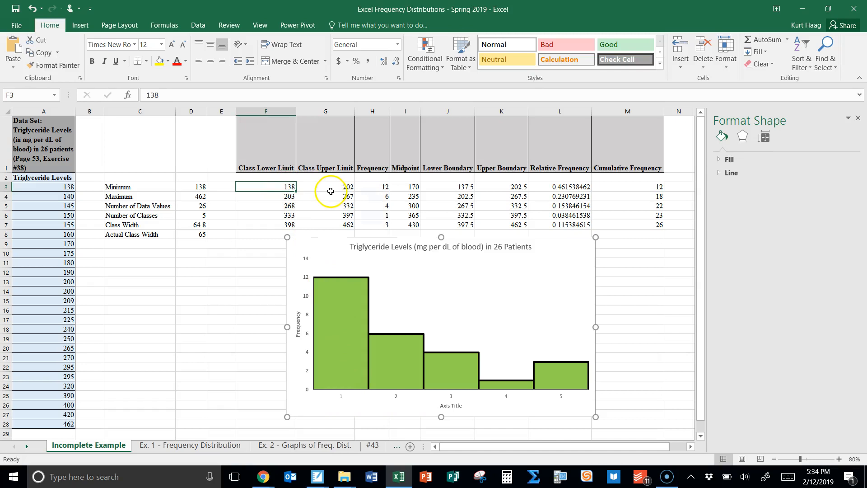
{"action": "left_click", "coordinate": [331, 188]}
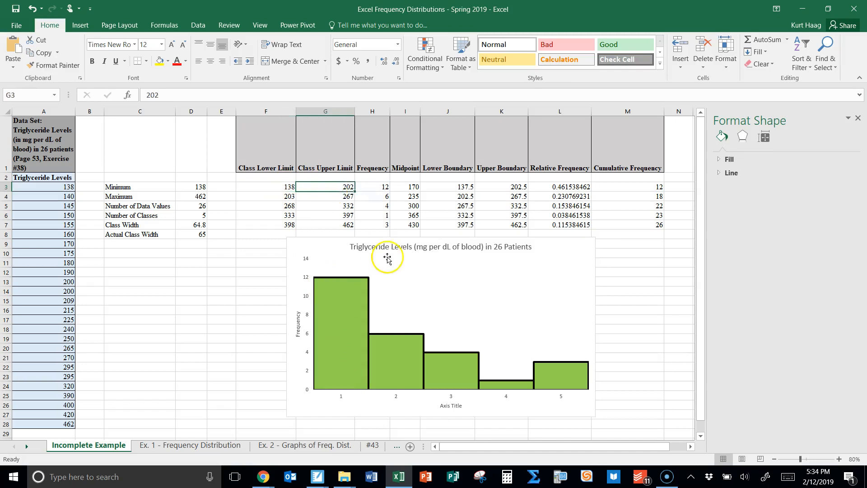
{"action": "left_click", "coordinate": [397, 392]}
{"action": "left_click", "coordinate": [329, 195]}
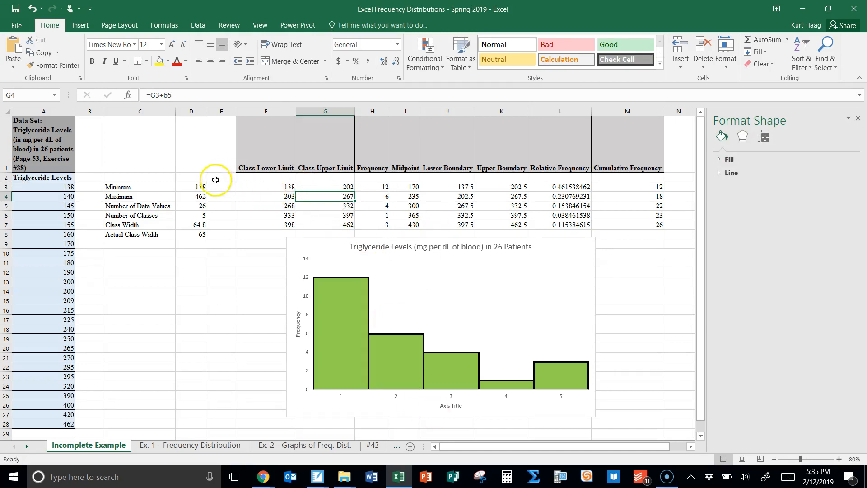
{"action": "left_click_drag", "start_coordinate": [223, 186], "coordinate": [224, 226]}
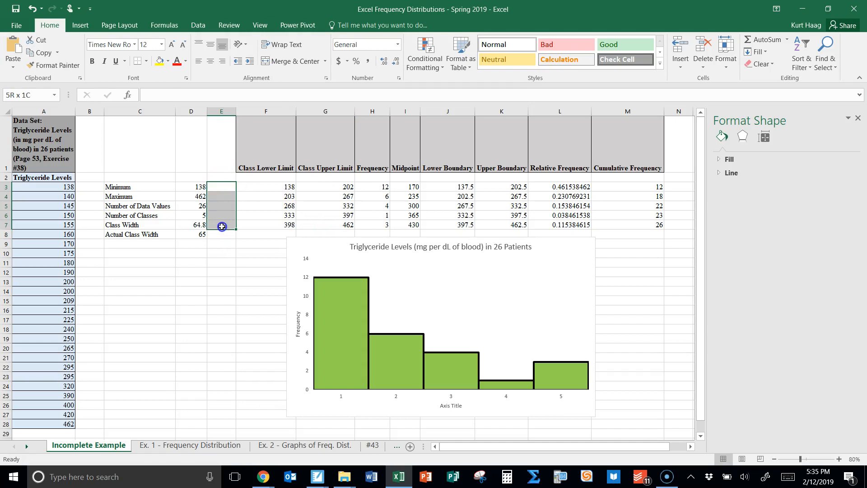
Enter the formula =F3&"-"&G3 in cell E3 to join the first class's lower and upper limits
{"action": "double_click", "coordinate": [229, 185]}
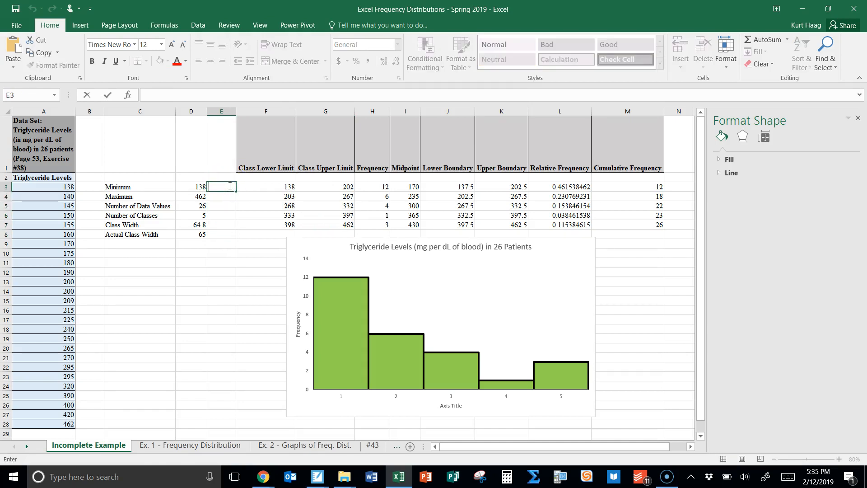
{"action": "type", "text": "="}
{"action": "left_click", "coordinate": [272, 188]}
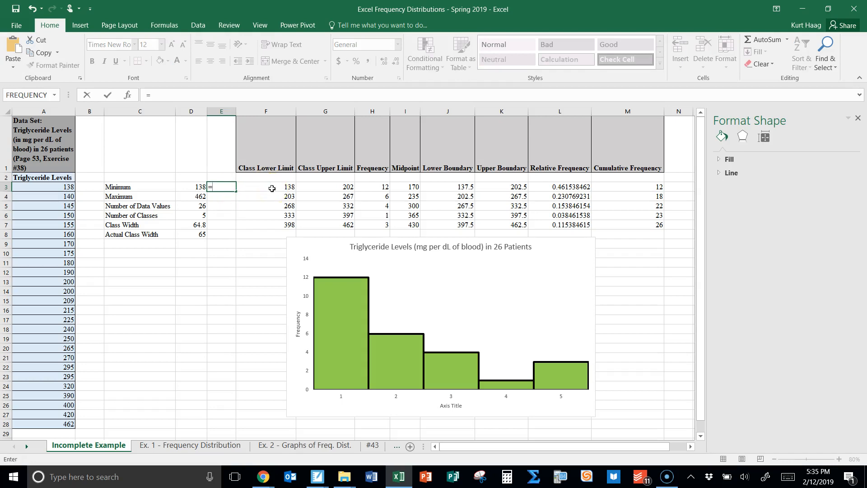
{"action": "type", "text": "F3&\"-"}
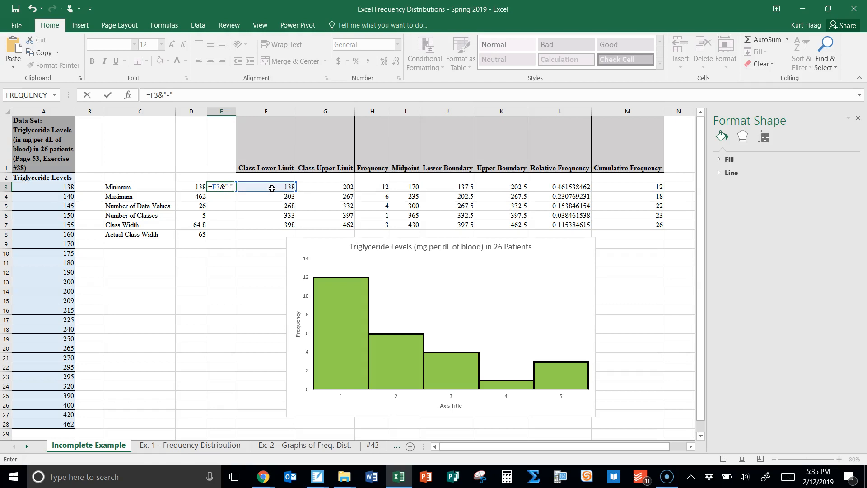
{"action": "type", "text": "&"}
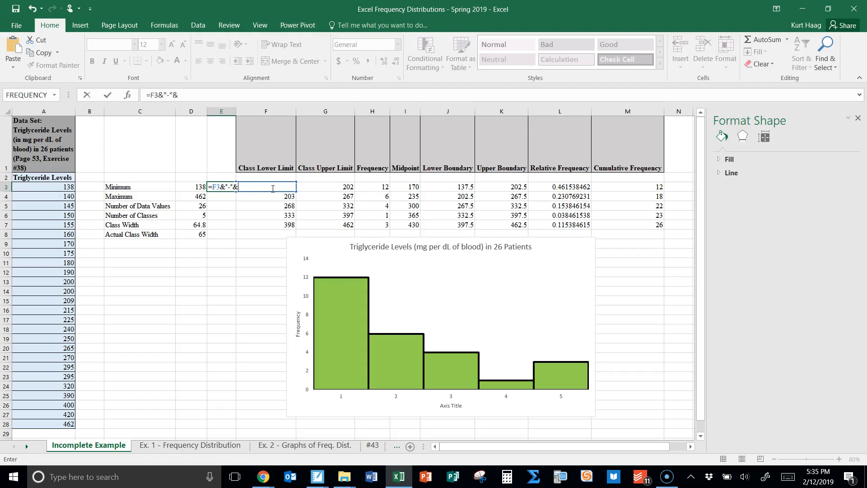
{"action": "type", "text": "G3"}
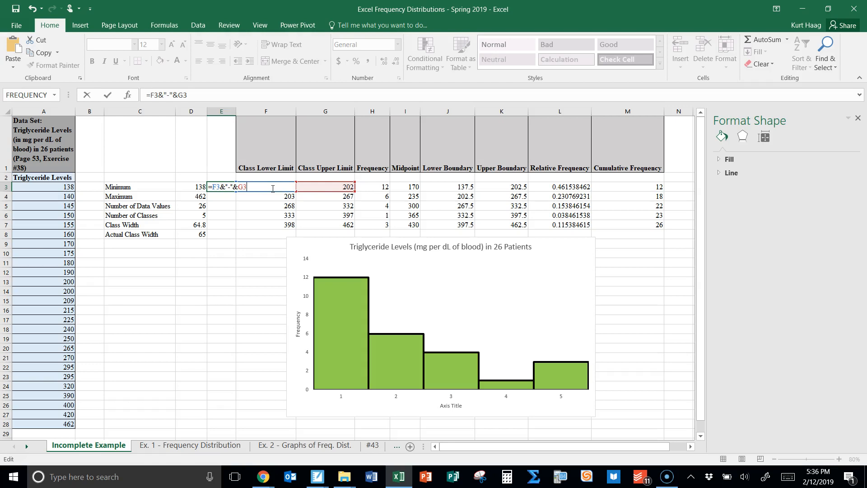
{"action": "key", "text": "Return"}
Fill the class-range formula from E3 down through E7 and check the copied formulas
{"action": "left_click", "coordinate": [226, 186]}
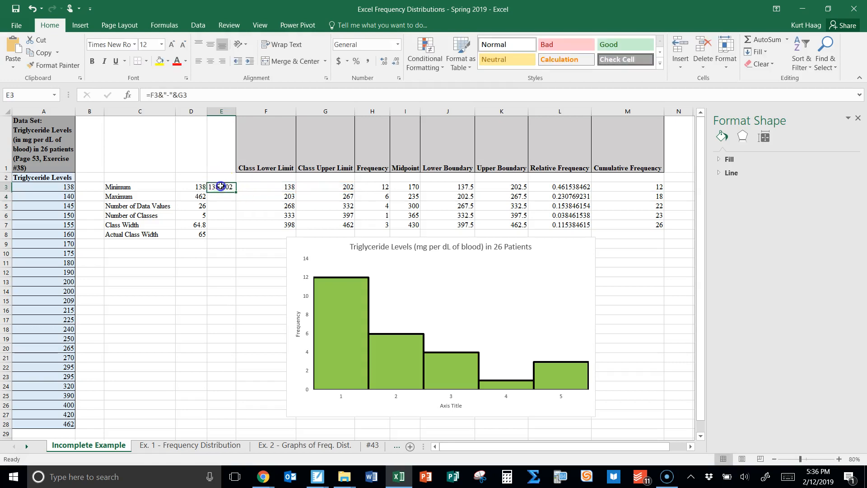
{"action": "left_click", "coordinate": [224, 186]}
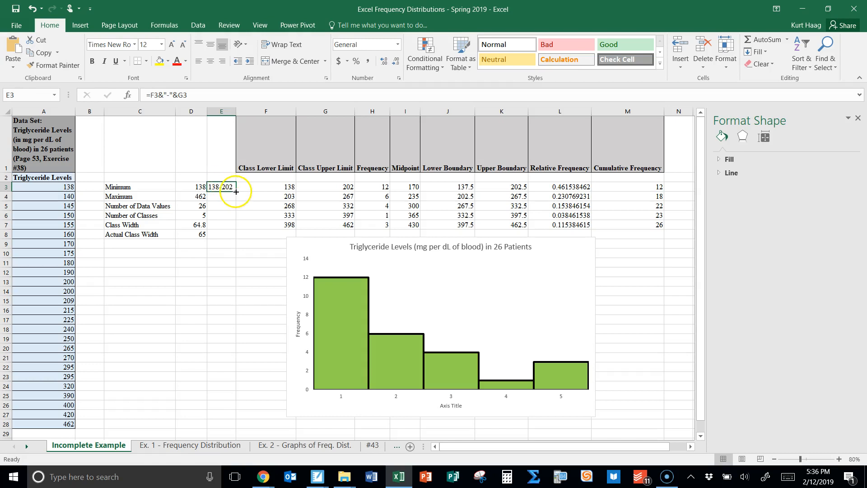
{"action": "left_click_drag", "start_coordinate": [236, 191], "coordinate": [234, 227]}
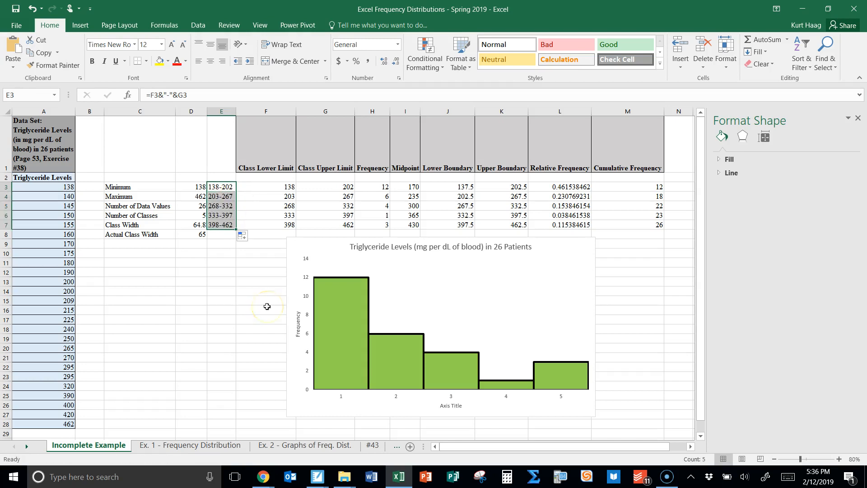
{"action": "left_click", "coordinate": [229, 170]}
{"action": "left_click", "coordinate": [227, 195]}
{"action": "left_click", "coordinate": [229, 207]}
{"action": "left_click", "coordinate": [231, 216]}
{"action": "left_click", "coordinate": [230, 226]}
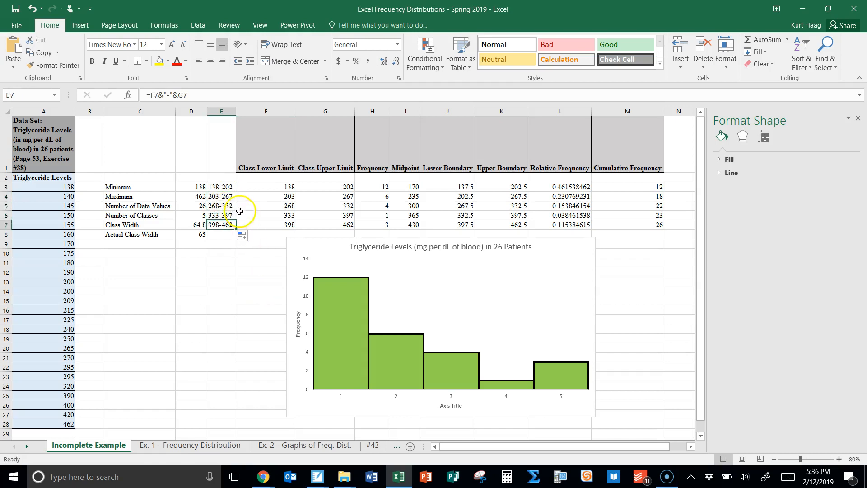
{"action": "left_click_drag", "start_coordinate": [225, 186], "coordinate": [227, 225]}
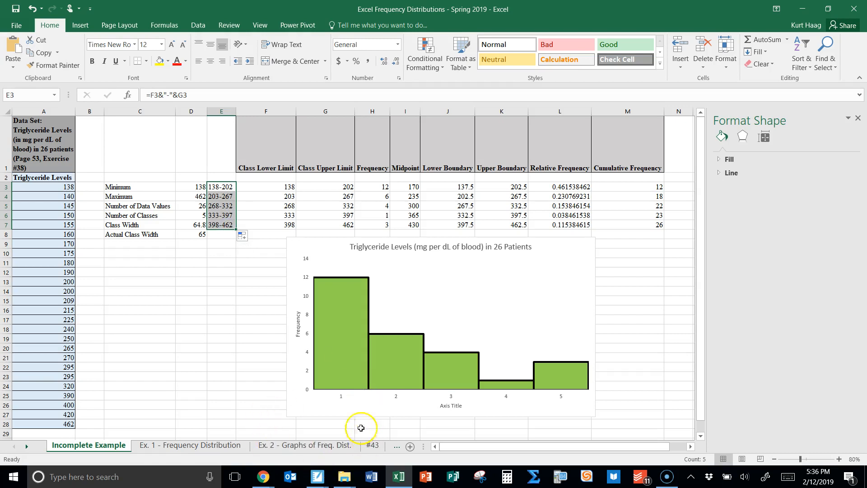
Set the histogram's horizontal axis labels to the class ranges in E3:E7
{"action": "left_click", "coordinate": [348, 397]}
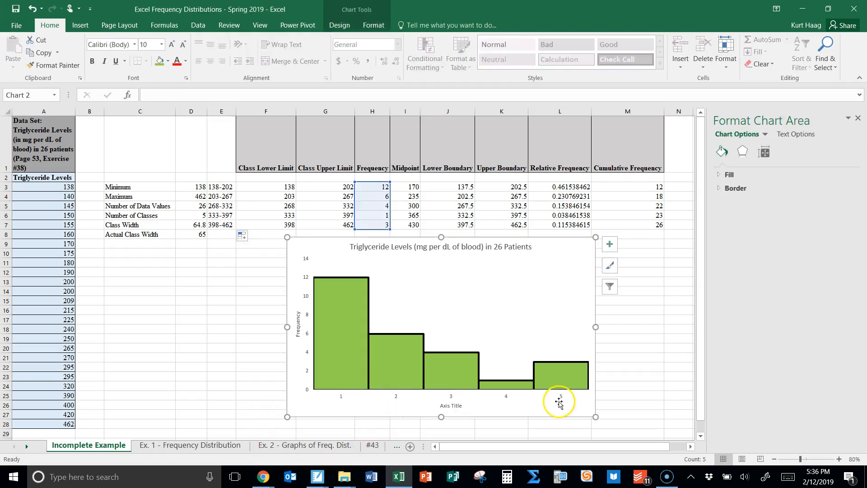
{"action": "left_click", "coordinate": [441, 316]}
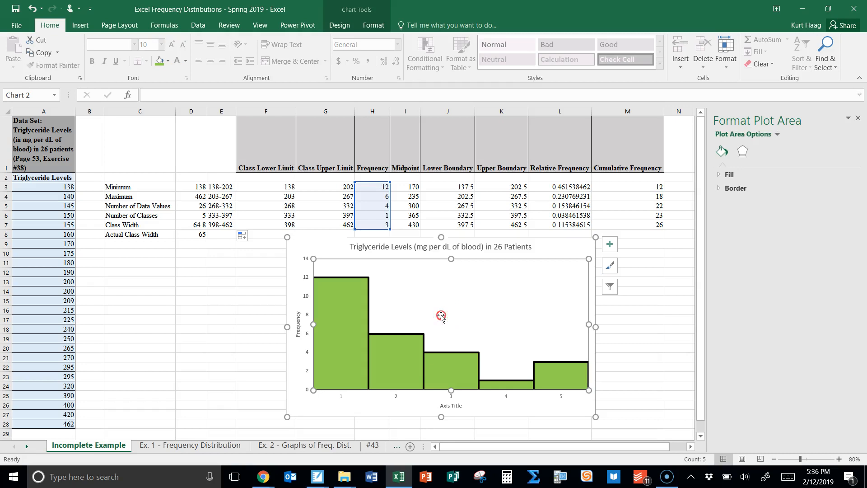
{"action": "right_click", "coordinate": [441, 316]}
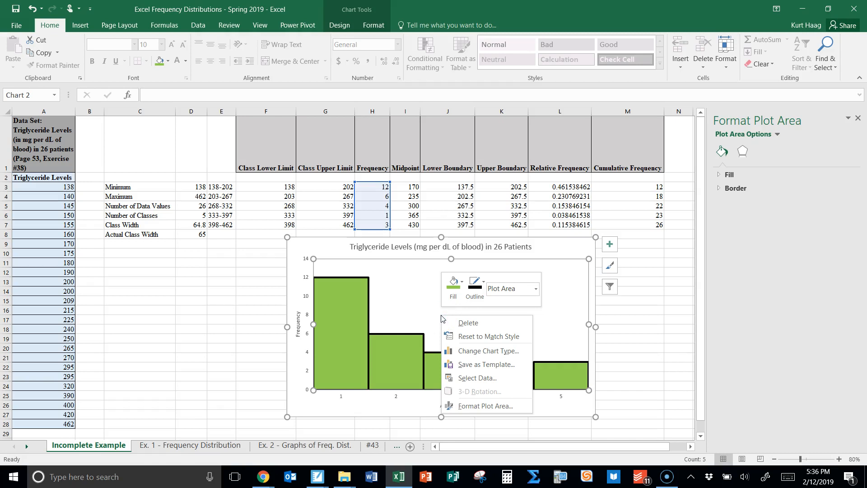
{"action": "left_click", "coordinate": [482, 383]}
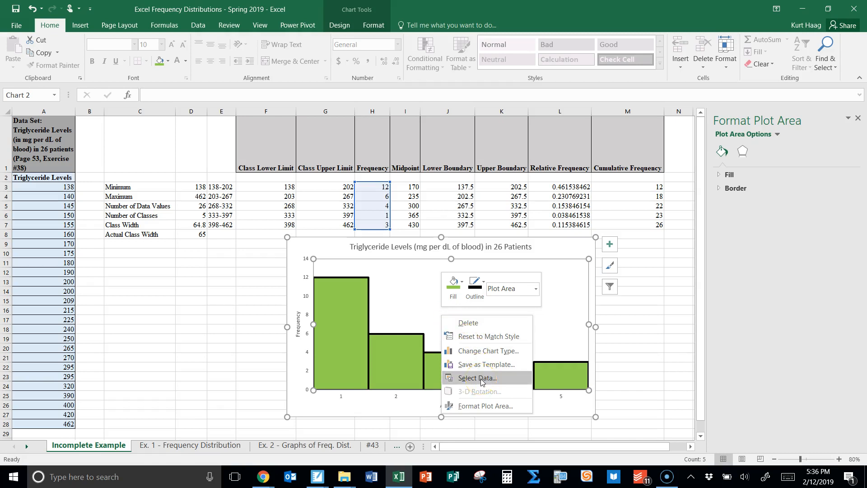
{"action": "left_click_drag", "start_coordinate": [545, 290], "coordinate": [389, 107]}
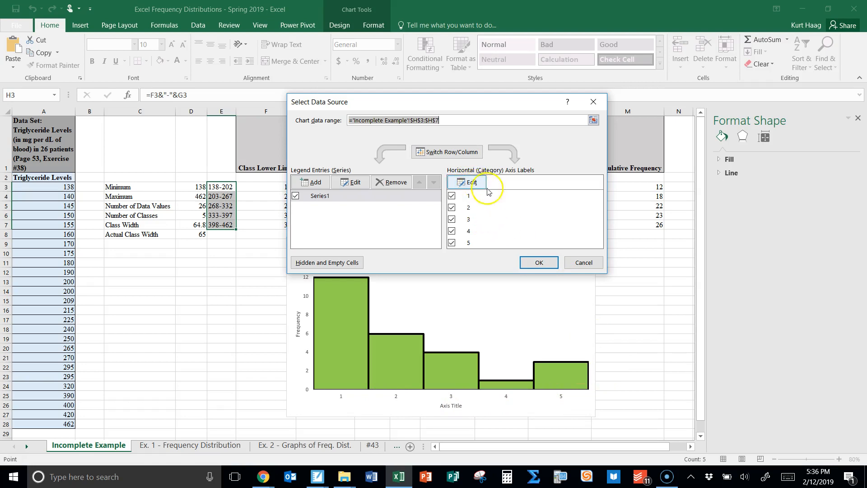
{"action": "left_click", "coordinate": [471, 185]}
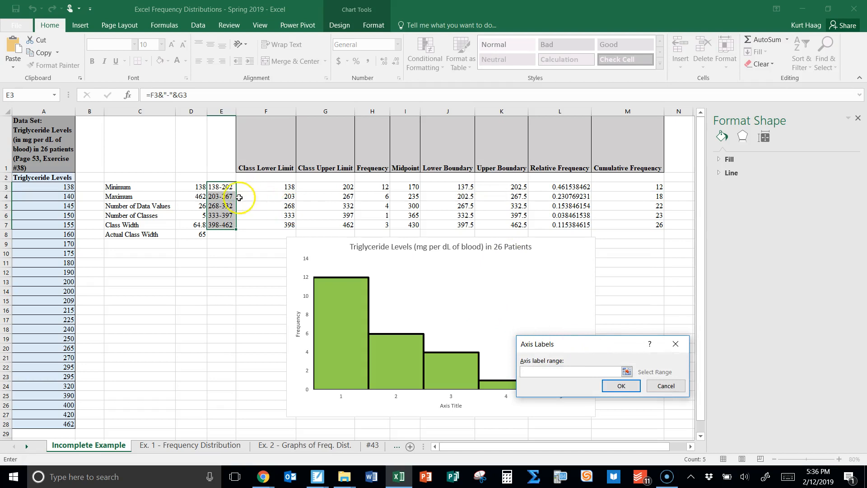
{"action": "left_click_drag", "start_coordinate": [224, 186], "coordinate": [226, 229]}
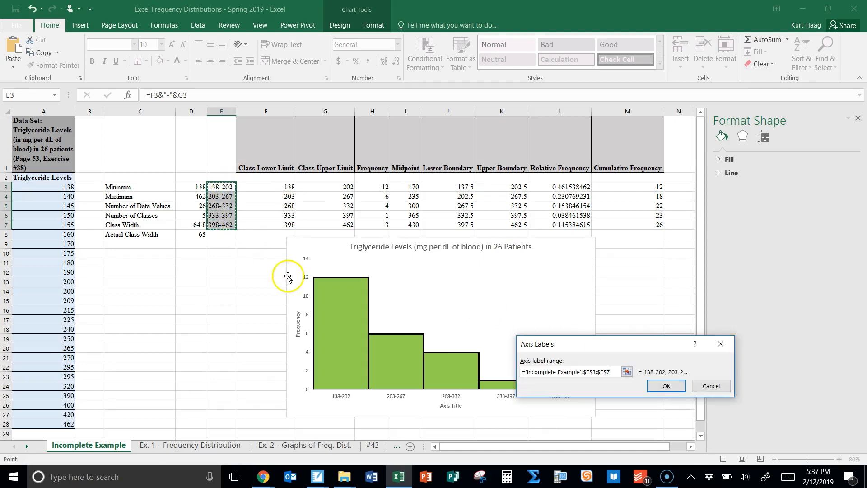
{"action": "left_click", "coordinate": [666, 386]}
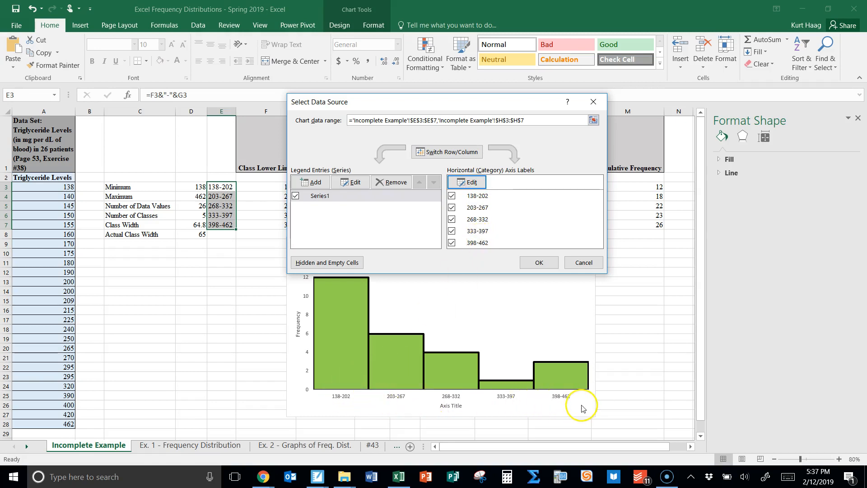
{"action": "left_click", "coordinate": [539, 263]}
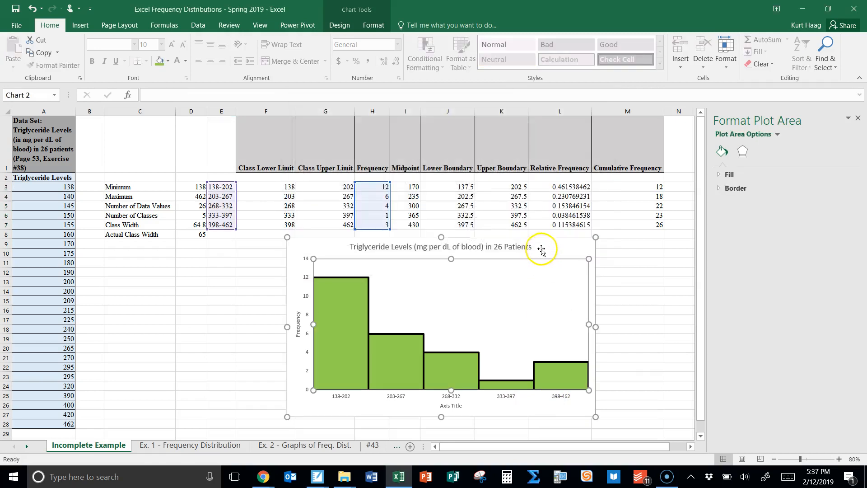
Move the chart up over the frequency table and enlarge it by its lower corner
{"action": "left_click", "coordinate": [541, 247]}
{"action": "left_click_drag", "start_coordinate": [542, 247], "coordinate": [464, 143]}
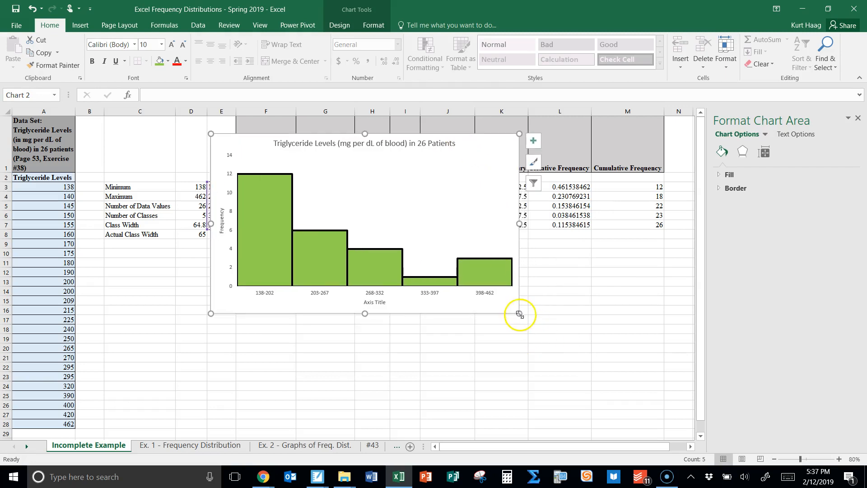
{"action": "left_click_drag", "start_coordinate": [519, 314], "coordinate": [562, 345]}
Change the chart's horizontal axis title to "Classes" and move the chart back down the sheet
{"action": "left_click", "coordinate": [397, 335]}
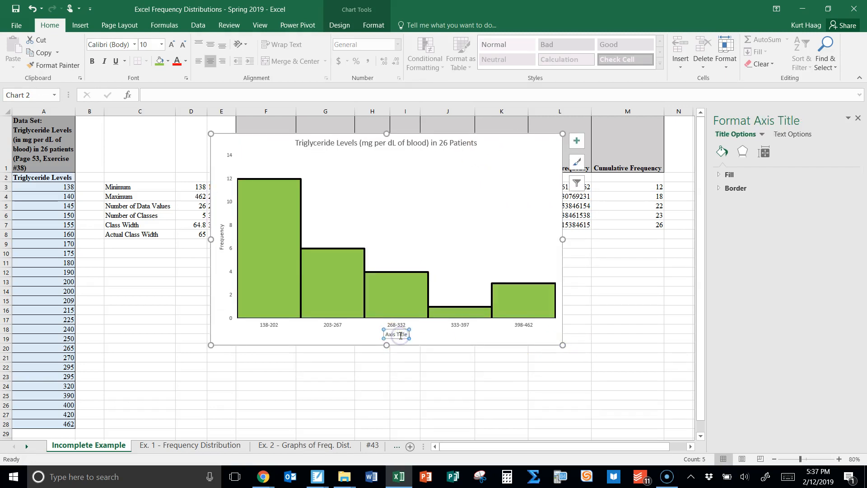
{"action": "left_click", "coordinate": [405, 334]}
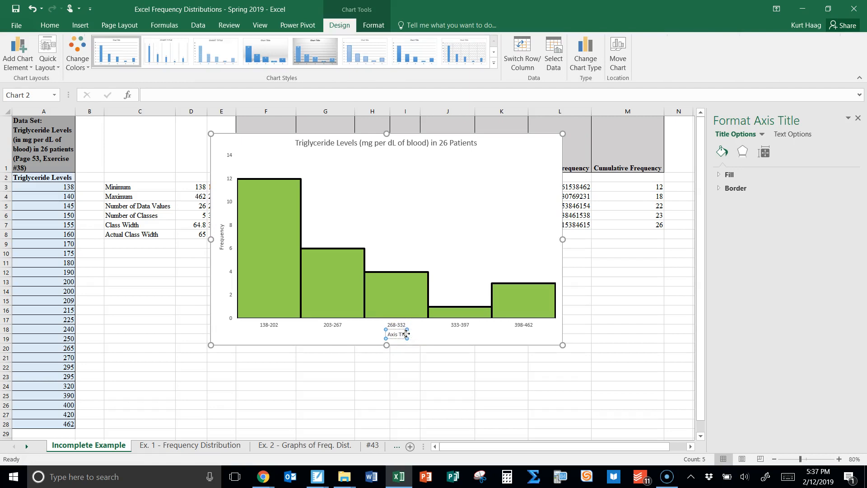
{"action": "key", "text": "BackSpace"}
{"action": "key", "text": "BackSpace"}
{"action": "type", "text": "Classes"}
{"action": "left_click", "coordinate": [469, 338]}
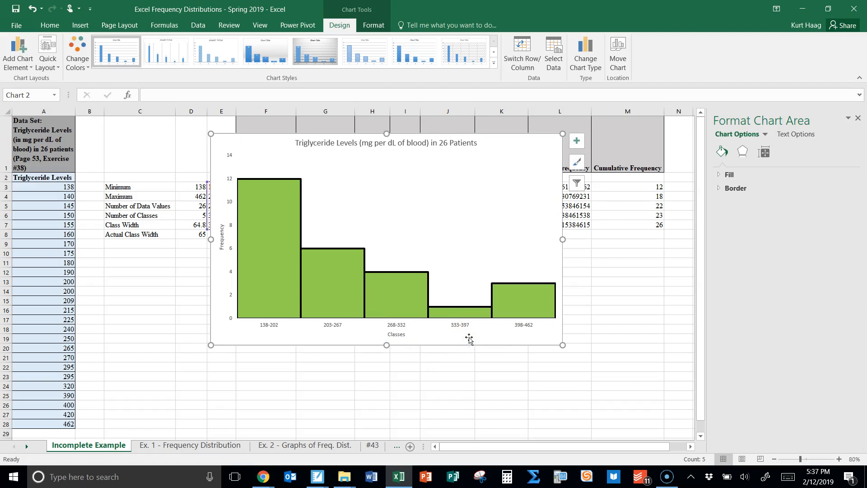
{"action": "left_click_drag", "start_coordinate": [479, 140], "coordinate": [483, 204]}
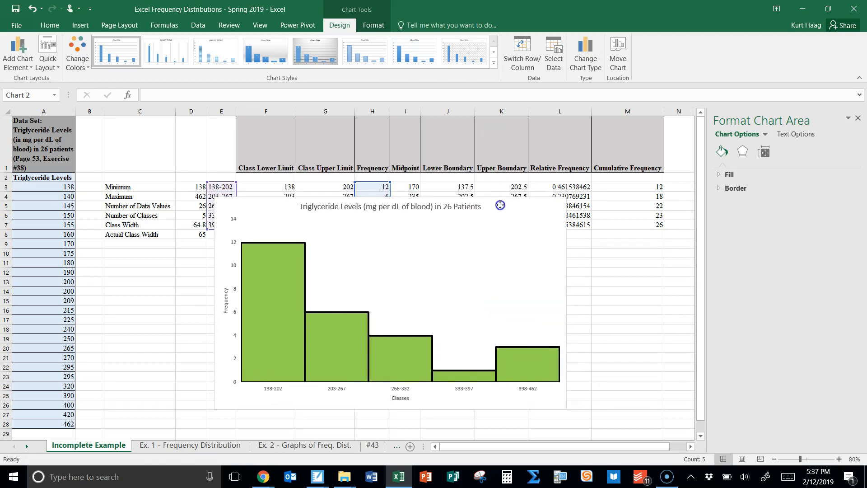